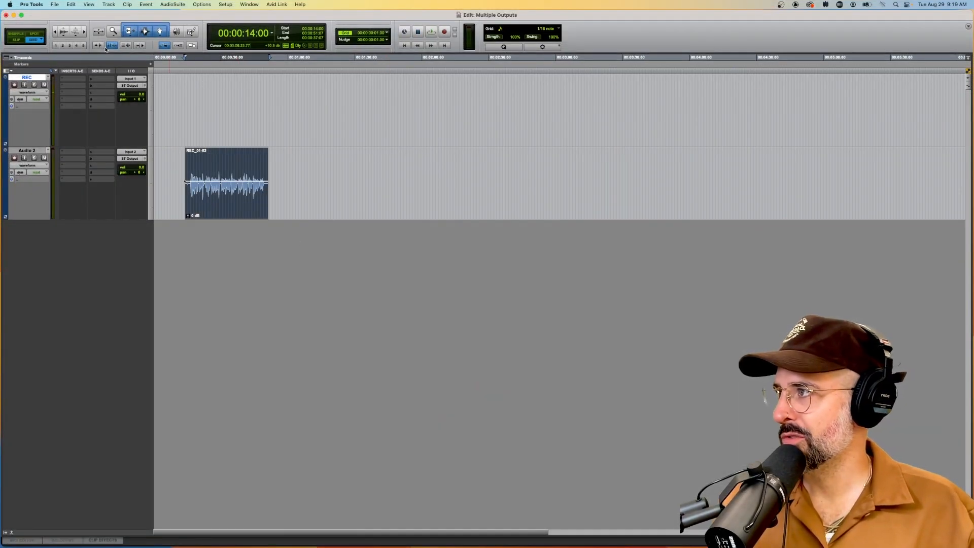
Open the Pro Tools preferences and organize the plug-in menus by Category and Manufacturer
{"action": "left_click", "coordinate": [40, 5]}
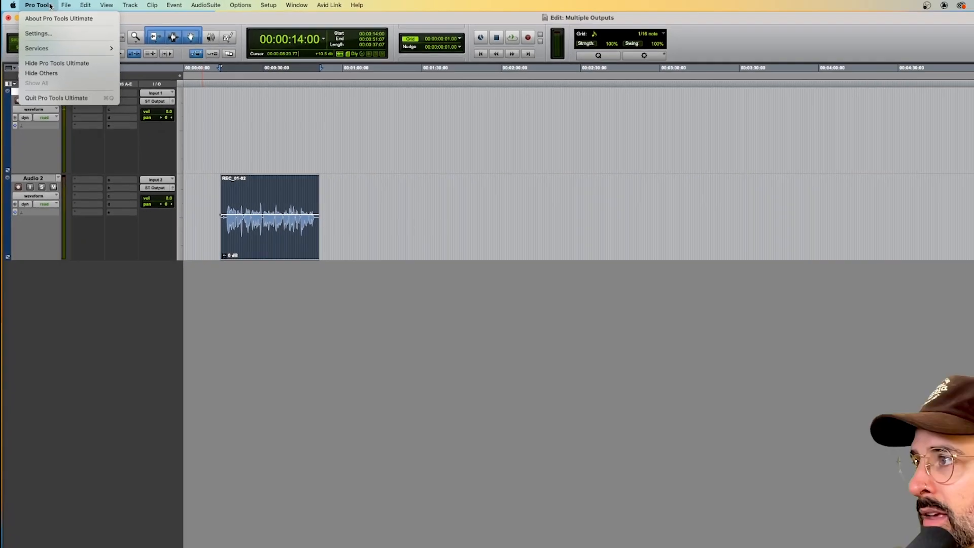
{"action": "mouse_move", "coordinate": [245, 7]}
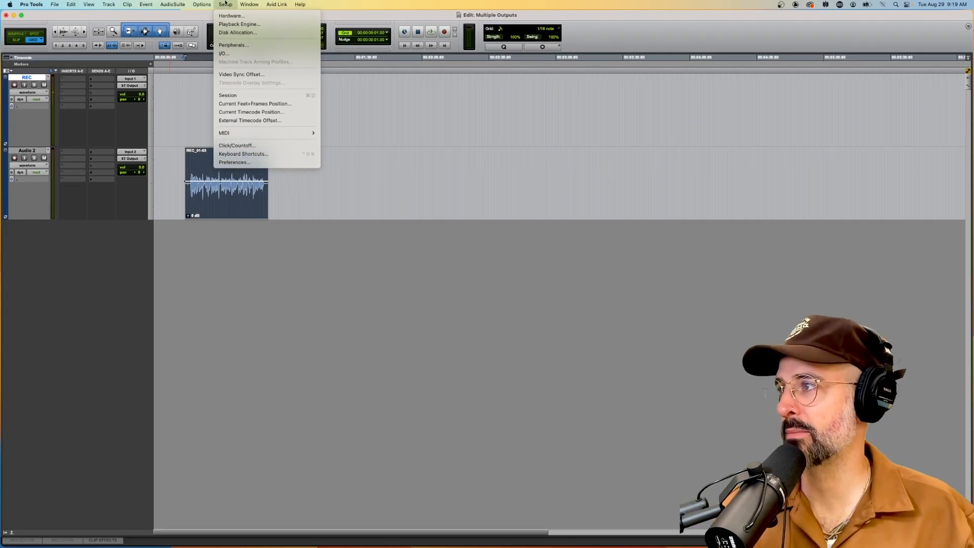
{"action": "mouse_move", "coordinate": [158, 9]}
{"action": "mouse_move", "coordinate": [25, 3]}
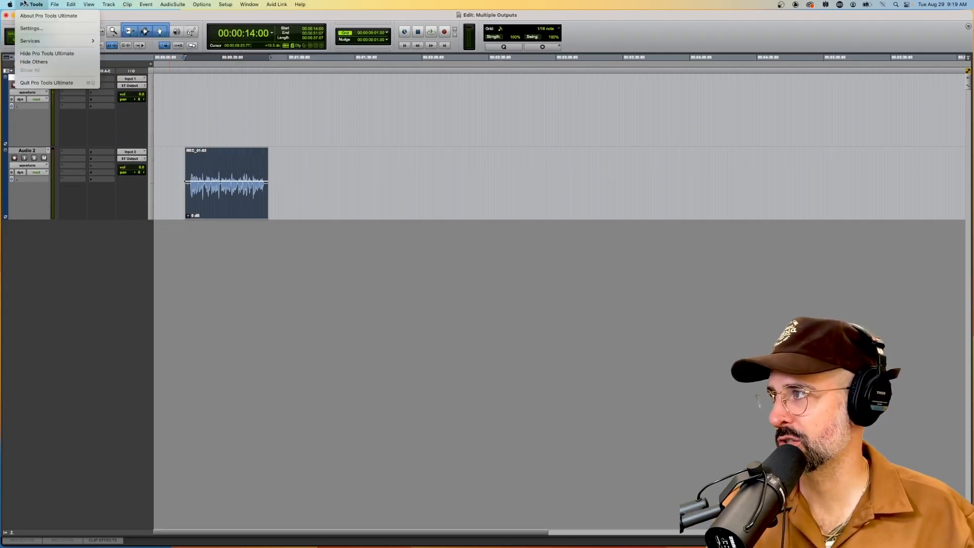
{"action": "left_click", "coordinate": [33, 29]}
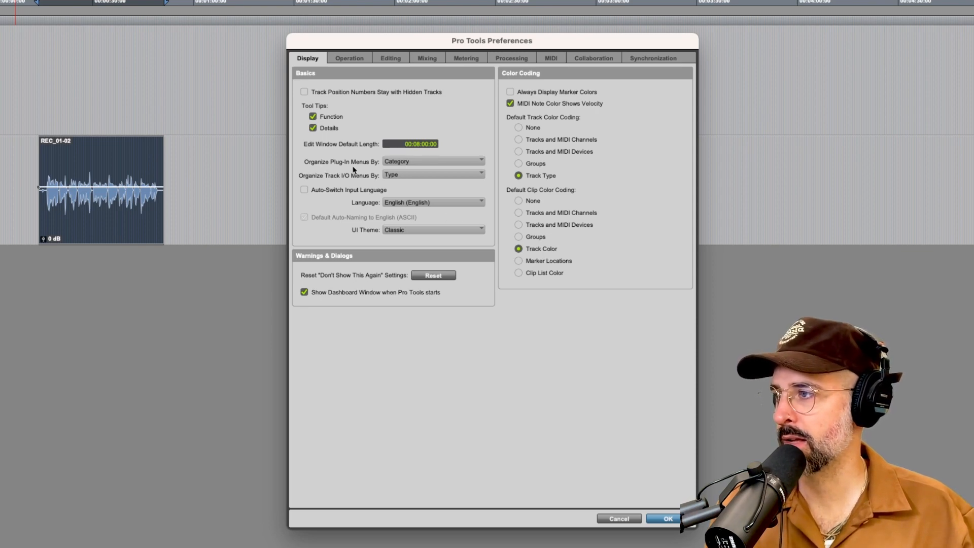
{"action": "left_click", "coordinate": [404, 161]}
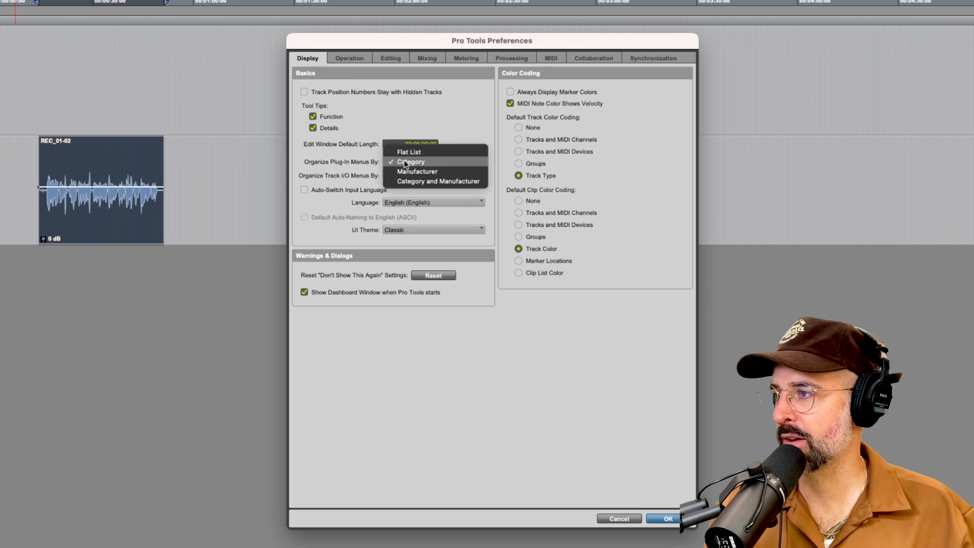
{"action": "left_click", "coordinate": [431, 182]}
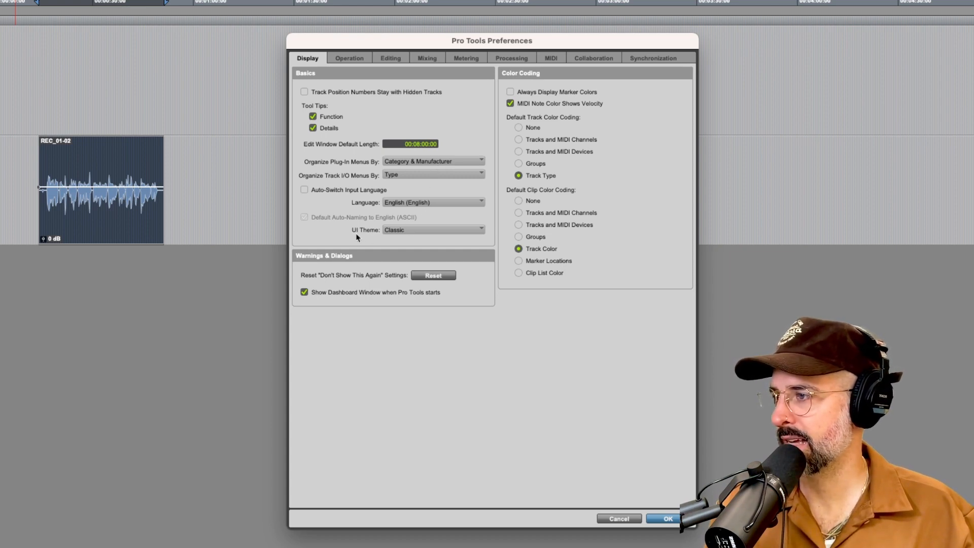
Try the Dark UI theme and switch back to the Classic theme
{"action": "left_click", "coordinate": [427, 233]}
{"action": "left_click", "coordinate": [406, 243]}
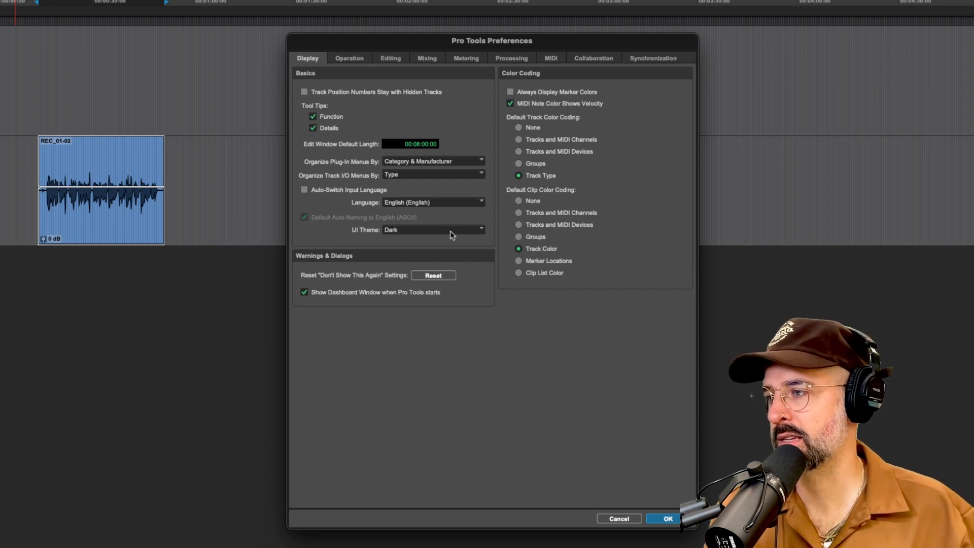
{"action": "left_click", "coordinate": [438, 230]}
{"action": "left_click", "coordinate": [414, 221]}
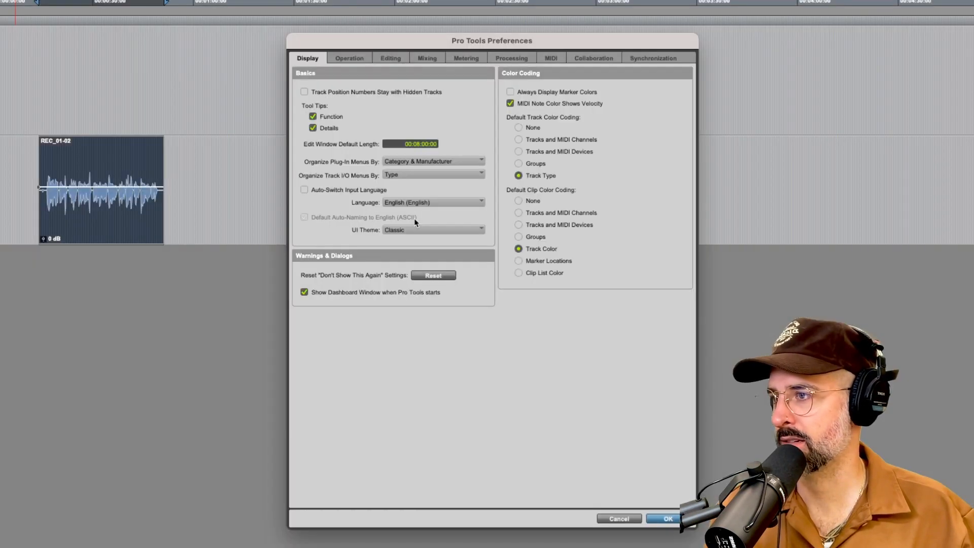
Review the Operation and Editing preferences, including the default Fade In and Fade Out settings, without changing them
{"action": "left_click", "coordinate": [351, 59]}
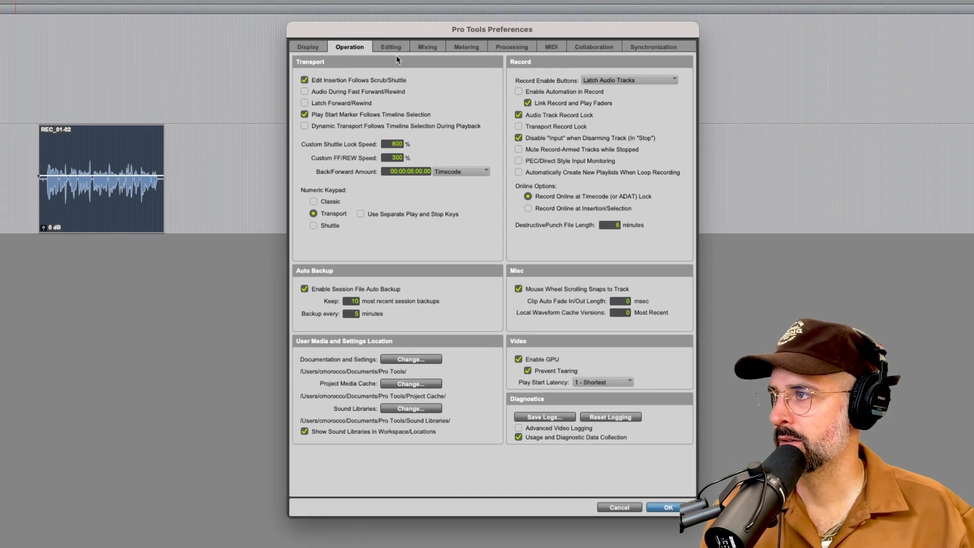
{"action": "left_click", "coordinate": [394, 58]}
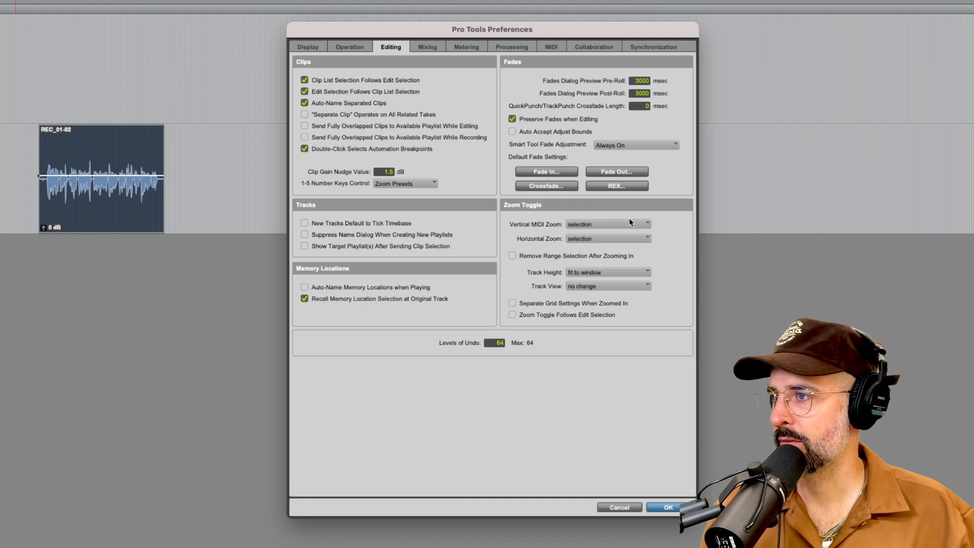
{"action": "left_click", "coordinate": [550, 173]}
{"action": "left_click", "coordinate": [551, 340]}
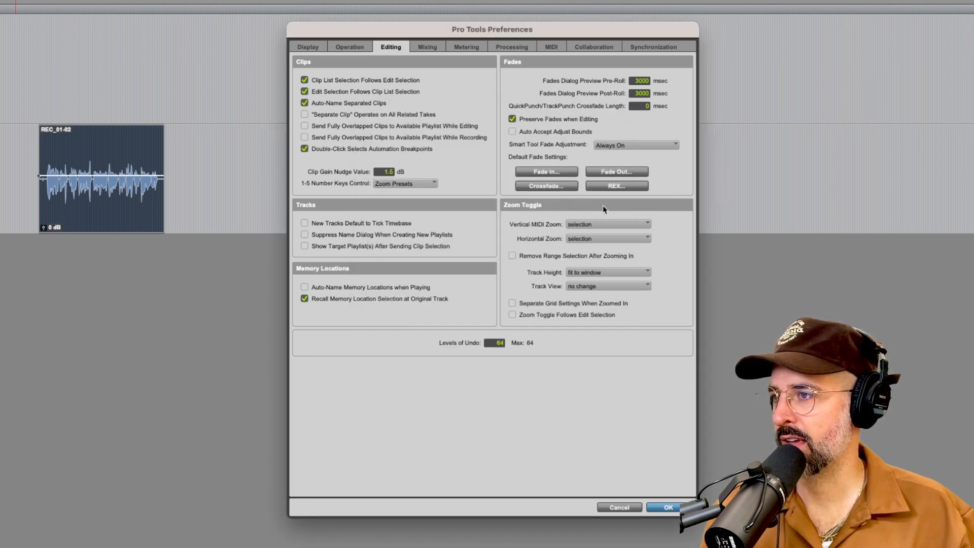
{"action": "left_click", "coordinate": [609, 177]}
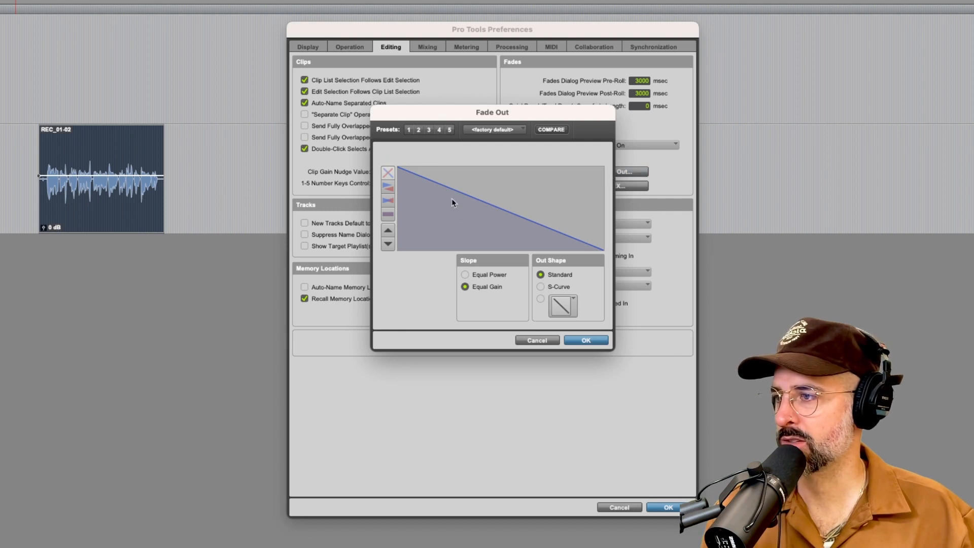
{"action": "left_click", "coordinate": [547, 339]}
Compare the Equal Gain and Equal Power slopes for the default crossfade and save it with Equal Power
{"action": "left_click", "coordinate": [548, 186]}
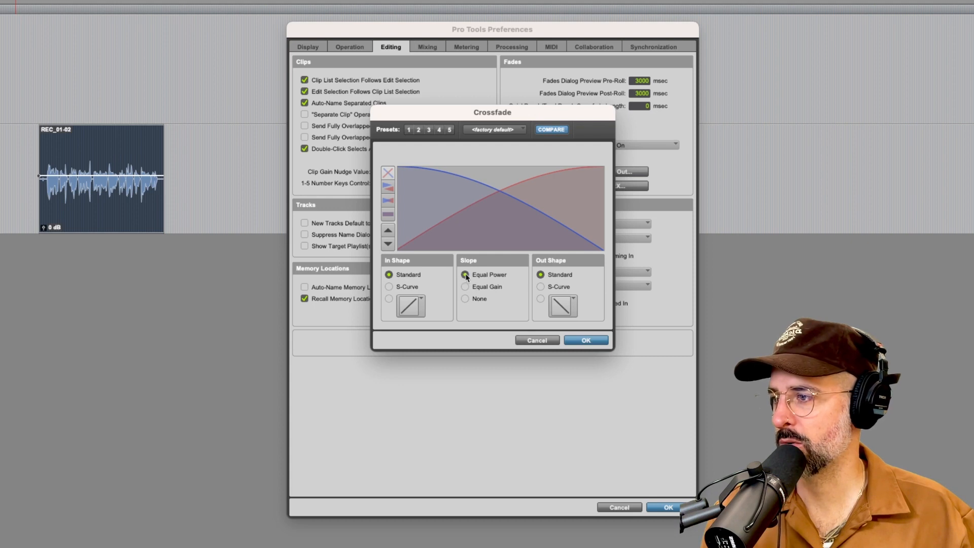
{"action": "left_click", "coordinate": [465, 287]}
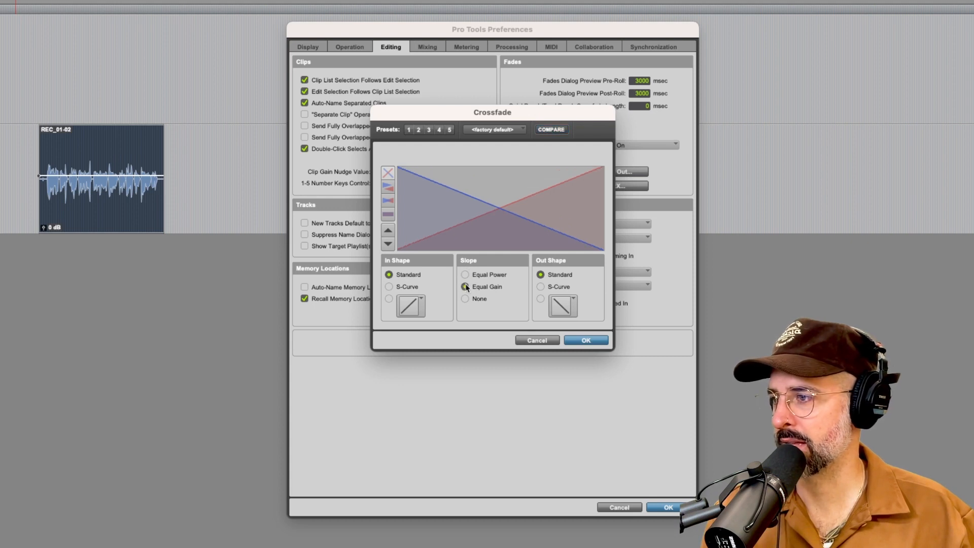
{"action": "left_click", "coordinate": [465, 274]}
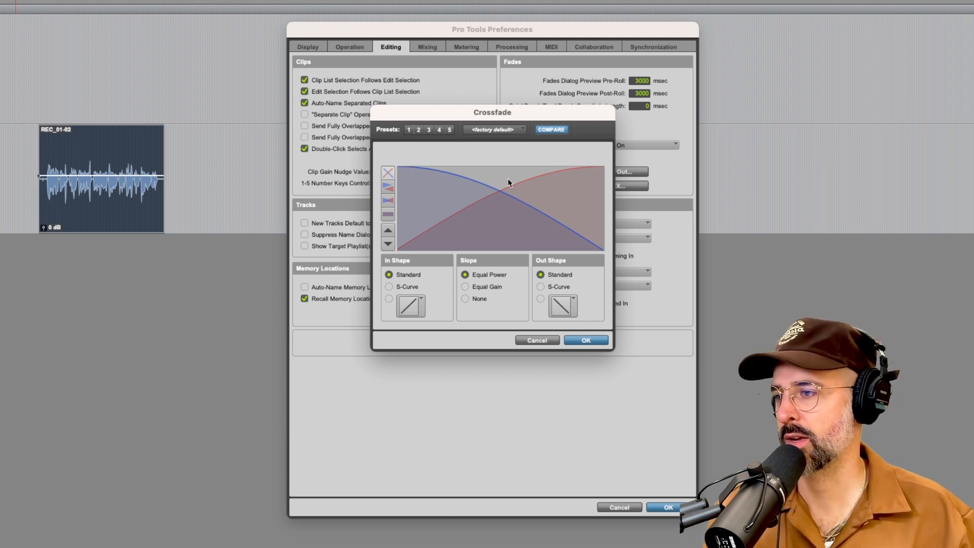
{"action": "left_click", "coordinate": [583, 341]}
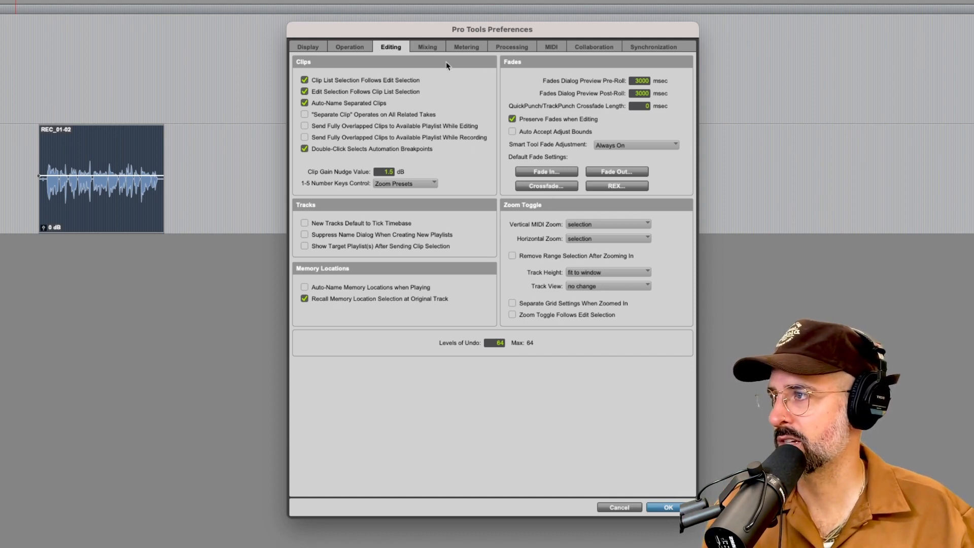
In the Mixing preferences, set automation to No Change after a Write pass and the default EQ to EQ3 7-Band
{"action": "left_click", "coordinate": [427, 49]}
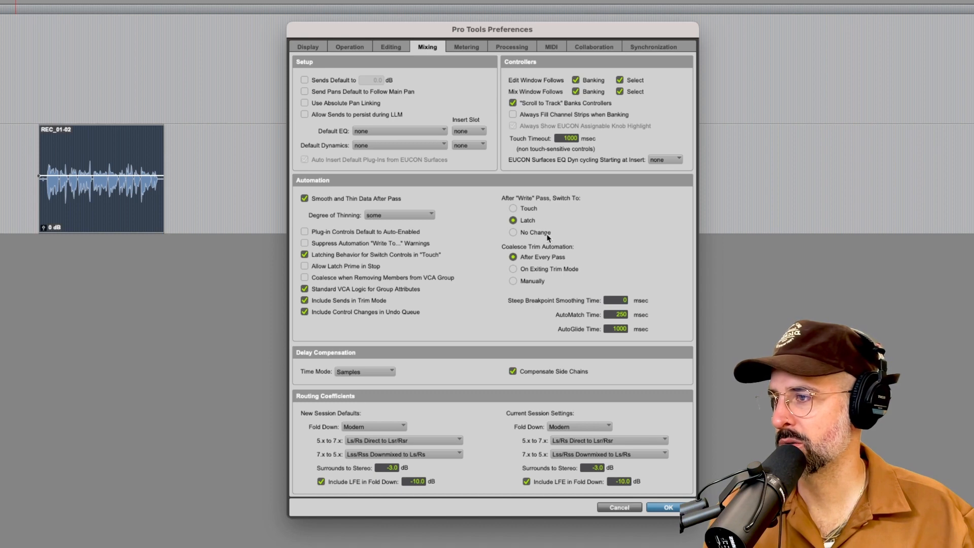
{"action": "left_click", "coordinate": [516, 233]}
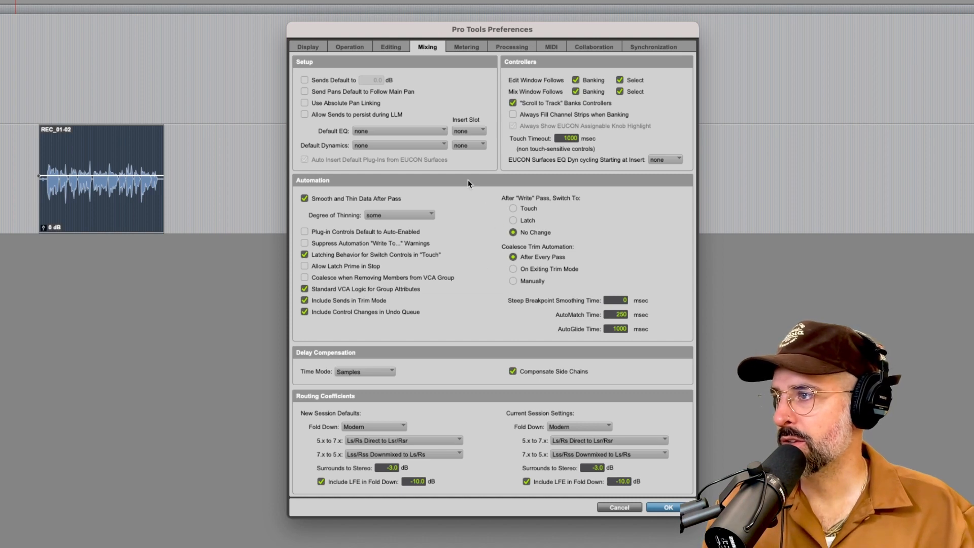
{"action": "left_click", "coordinate": [371, 131]}
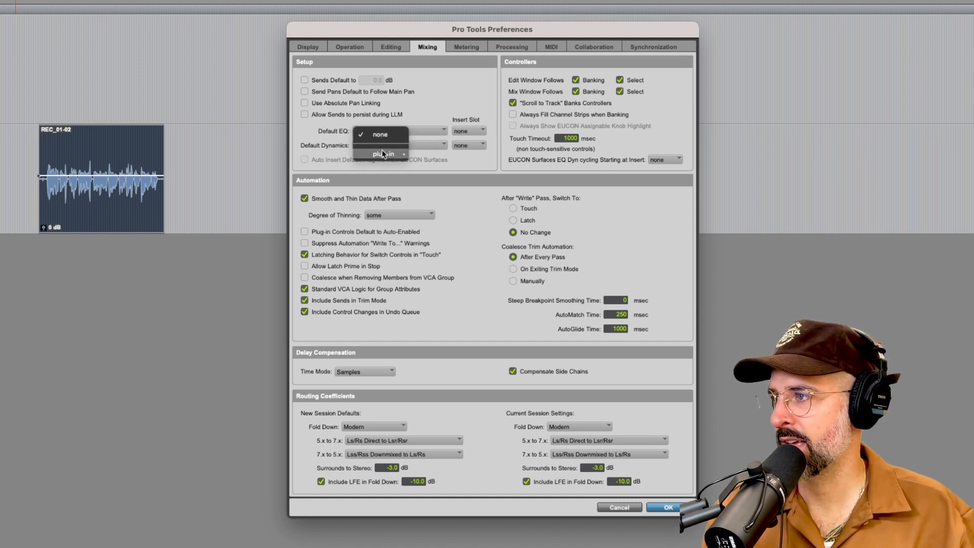
{"action": "mouse_move", "coordinate": [383, 154]}
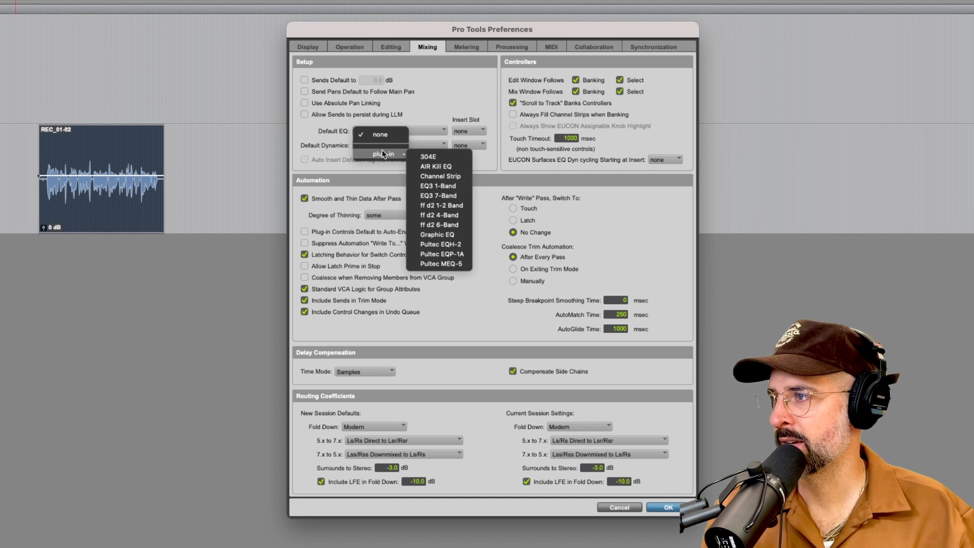
{"action": "left_click", "coordinate": [449, 197]}
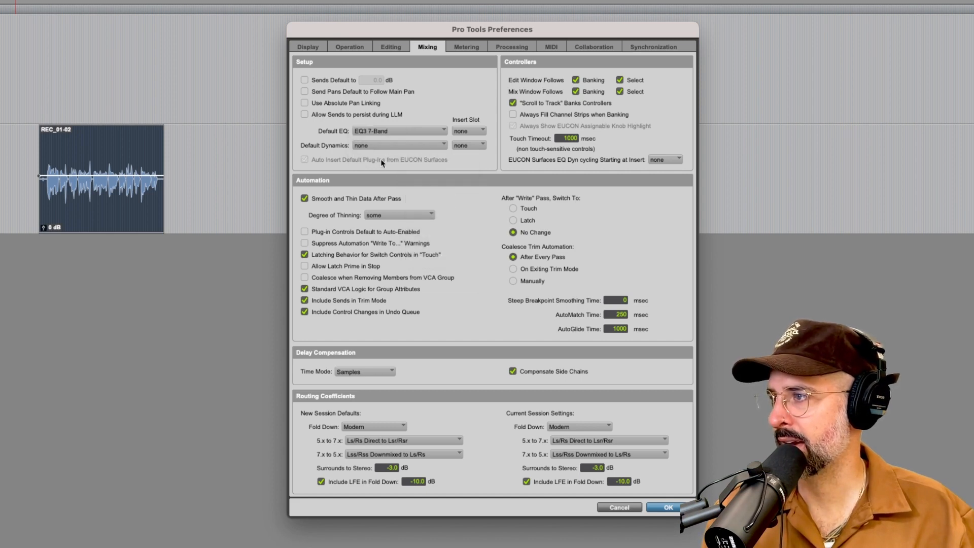
Set the default dynamics plug-in to Dyn3 Compressor/Limiter and apply the preferences
{"action": "left_click", "coordinate": [378, 147]}
{"action": "mouse_move", "coordinate": [383, 168]}
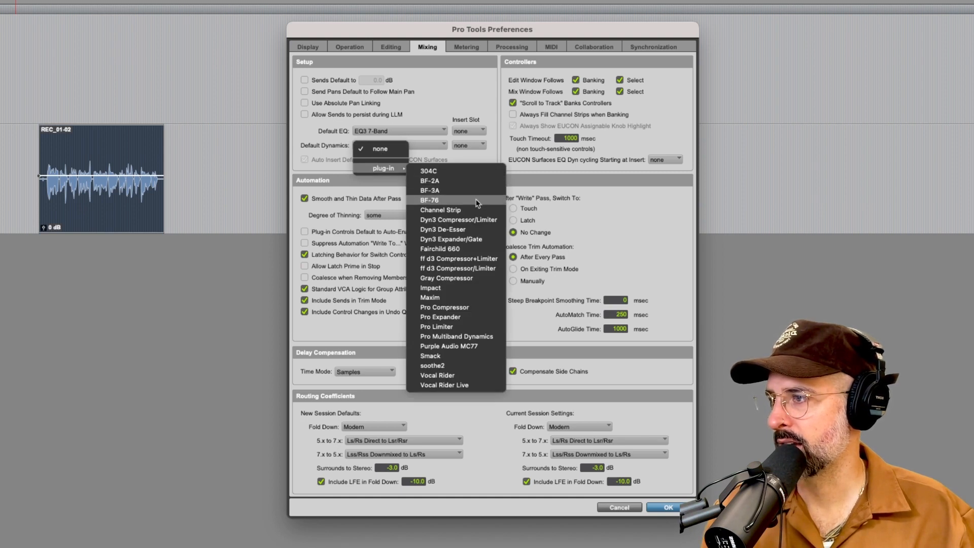
{"action": "left_click", "coordinate": [460, 220]}
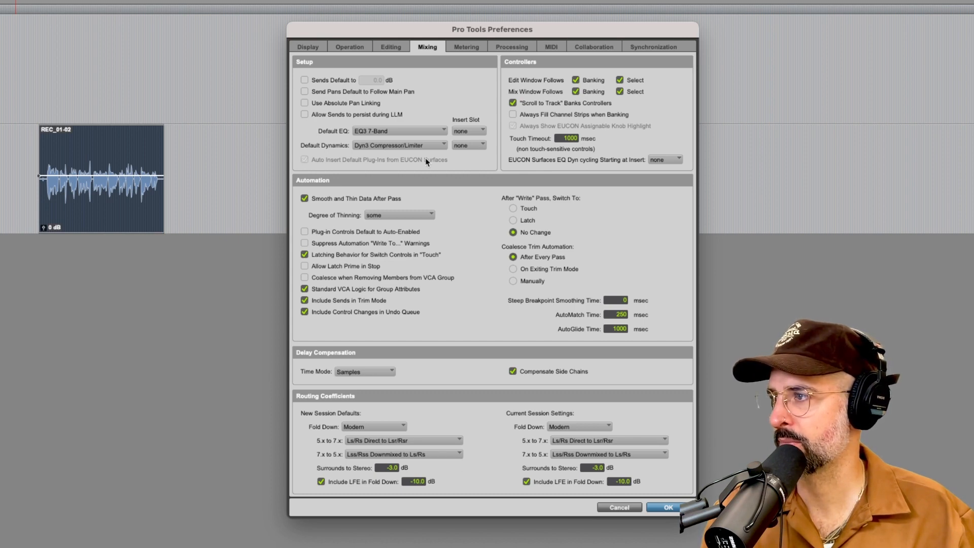
{"action": "left_click", "coordinate": [668, 508]}
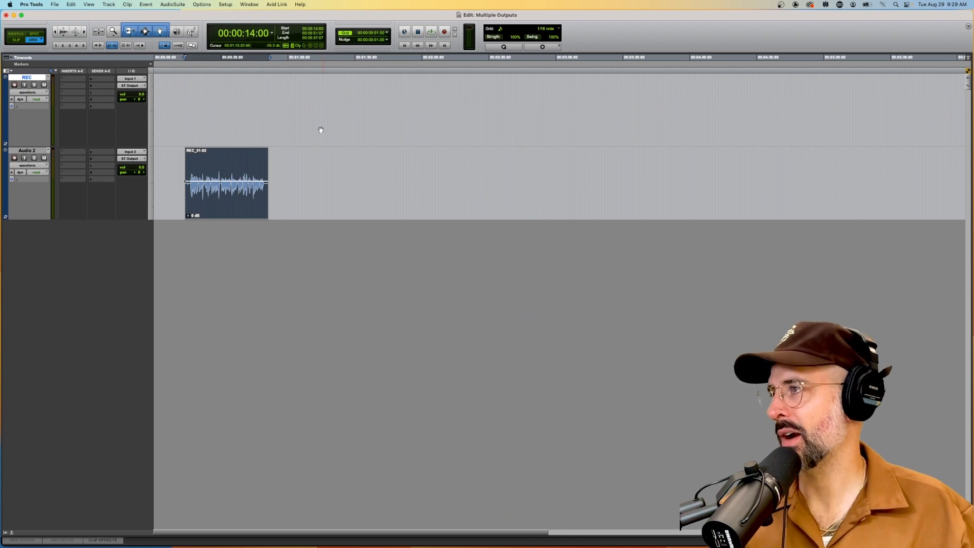
Change the solo mode from the session options to X-OR (Cancels Previous Solo)
{"action": "left_click", "coordinate": [202, 4]}
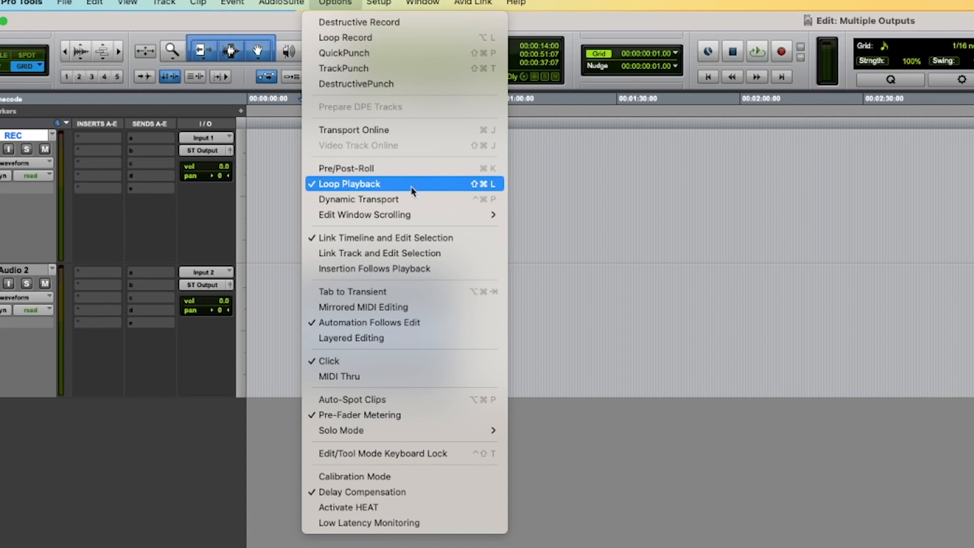
{"action": "mouse_move", "coordinate": [407, 215]}
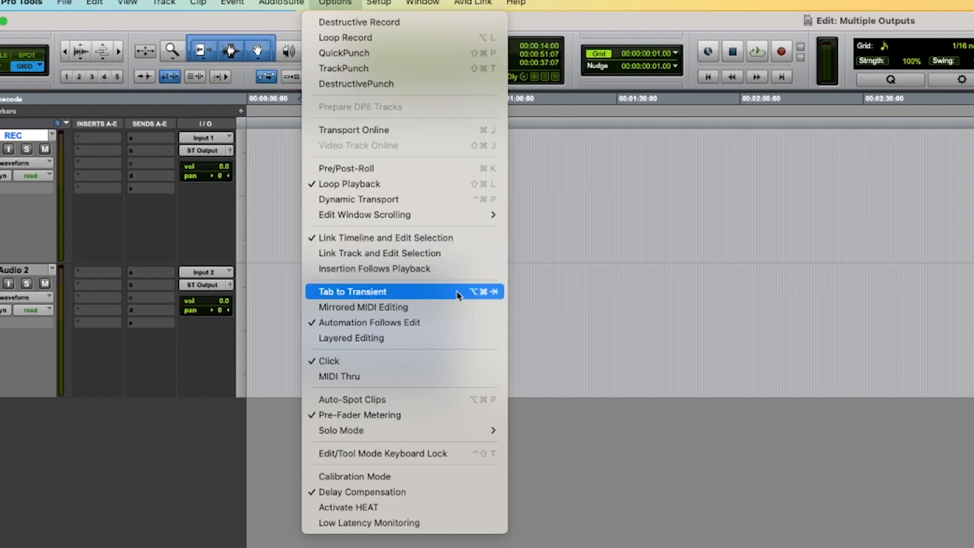
{"action": "mouse_move", "coordinate": [455, 429]}
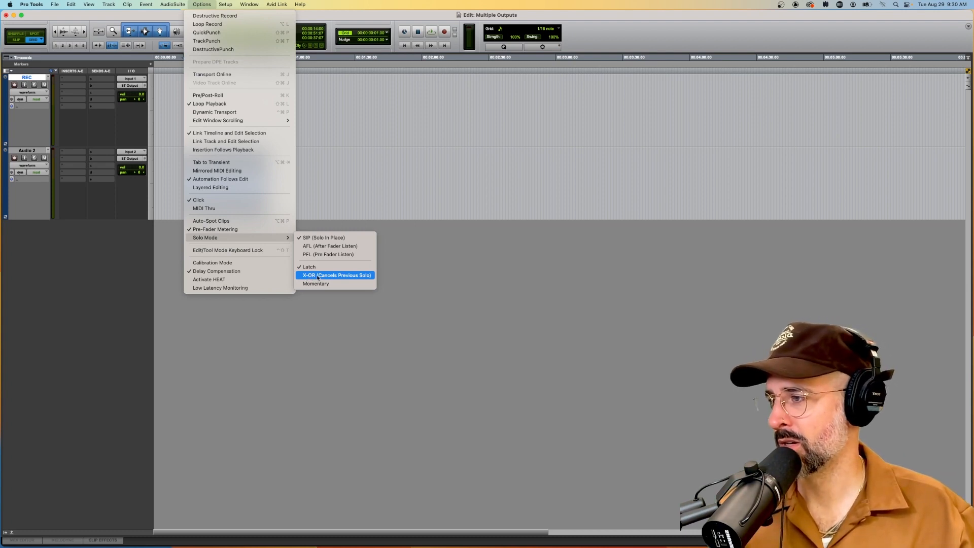
{"action": "left_click", "coordinate": [317, 276]}
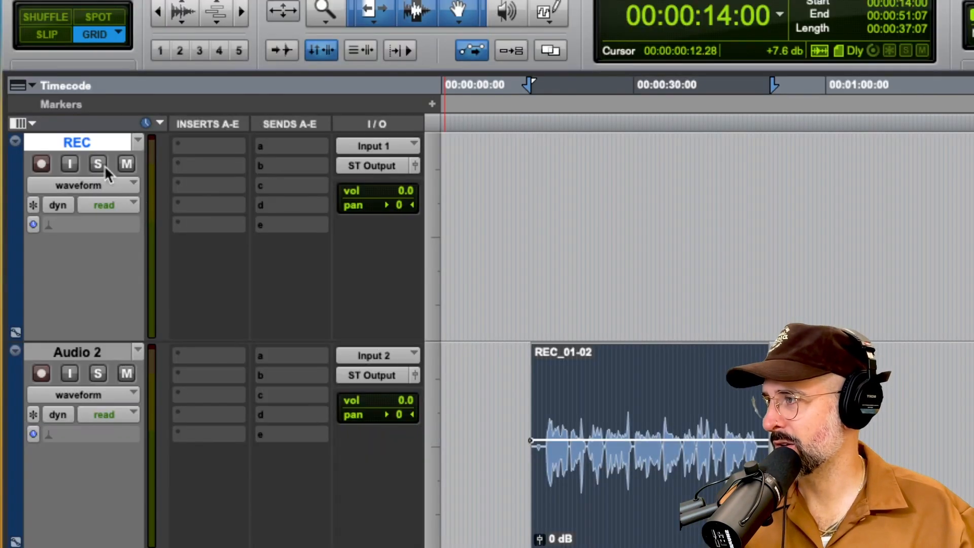
Solo the REC and Audio 2 tracks alternately to check how the solo mode behaves
{"action": "left_click", "coordinate": [99, 164]}
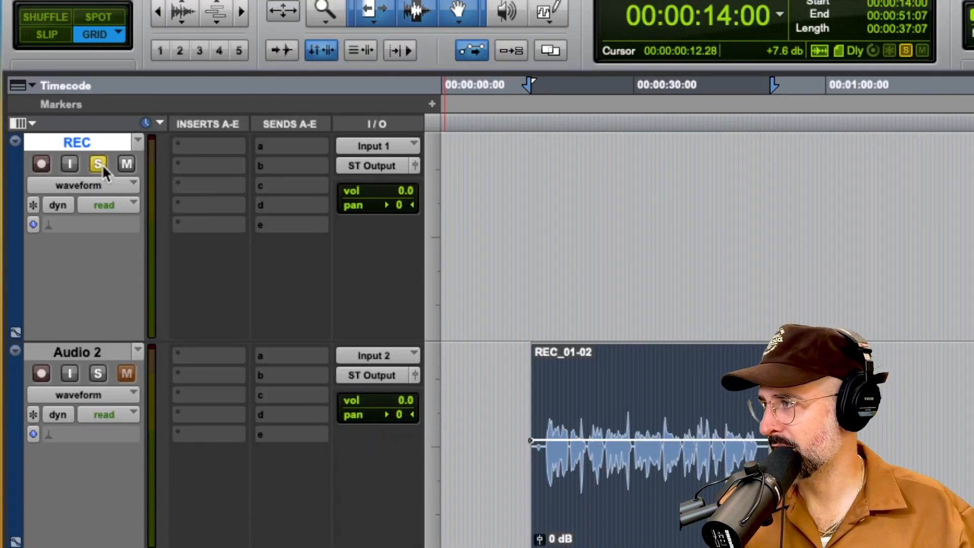
{"action": "left_click", "coordinate": [99, 374]}
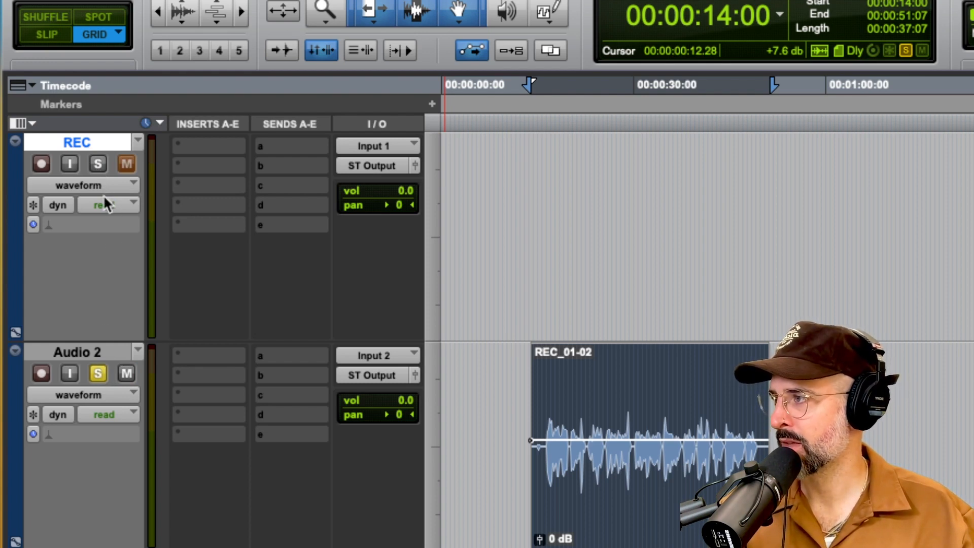
{"action": "left_click", "coordinate": [98, 165]}
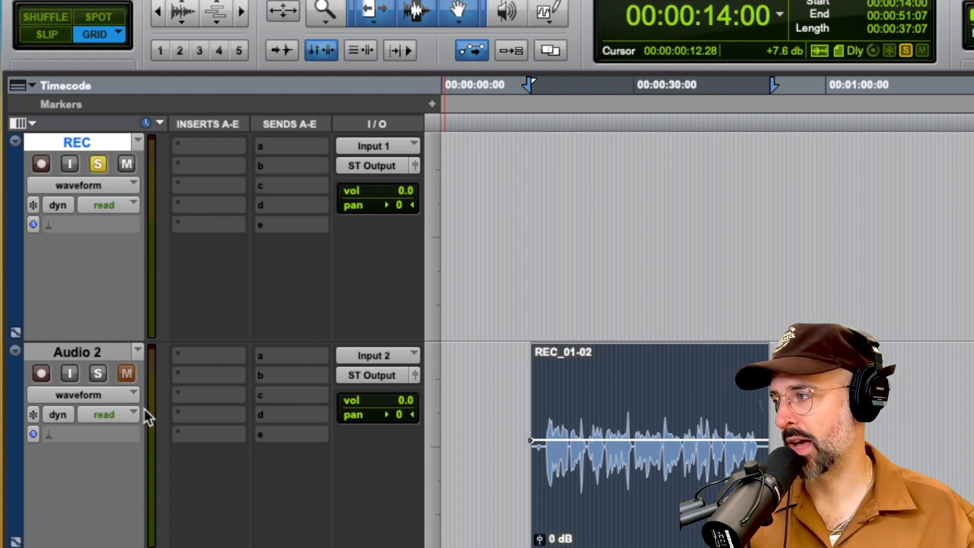
{"action": "left_click", "coordinate": [98, 374]}
{"action": "left_click", "coordinate": [97, 169]}
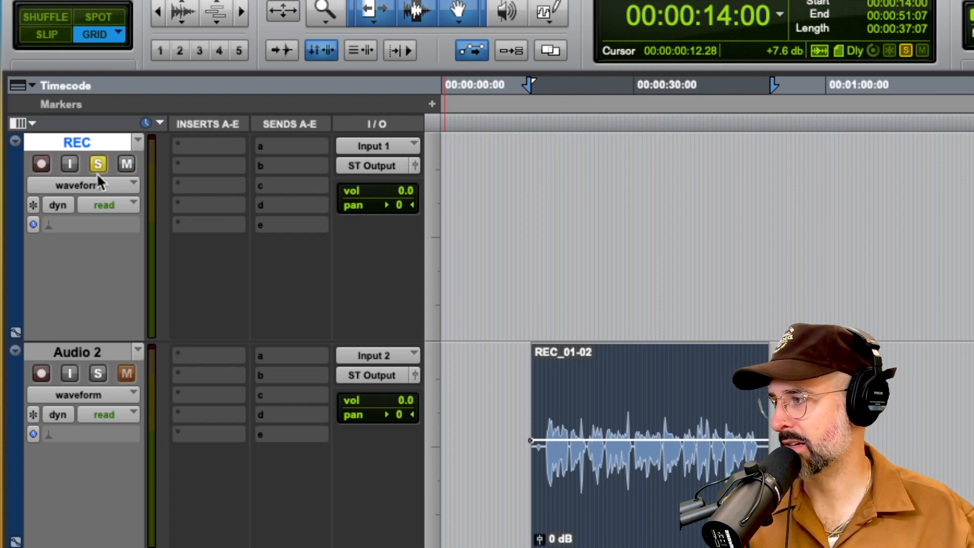
{"action": "left_click", "coordinate": [101, 372]}
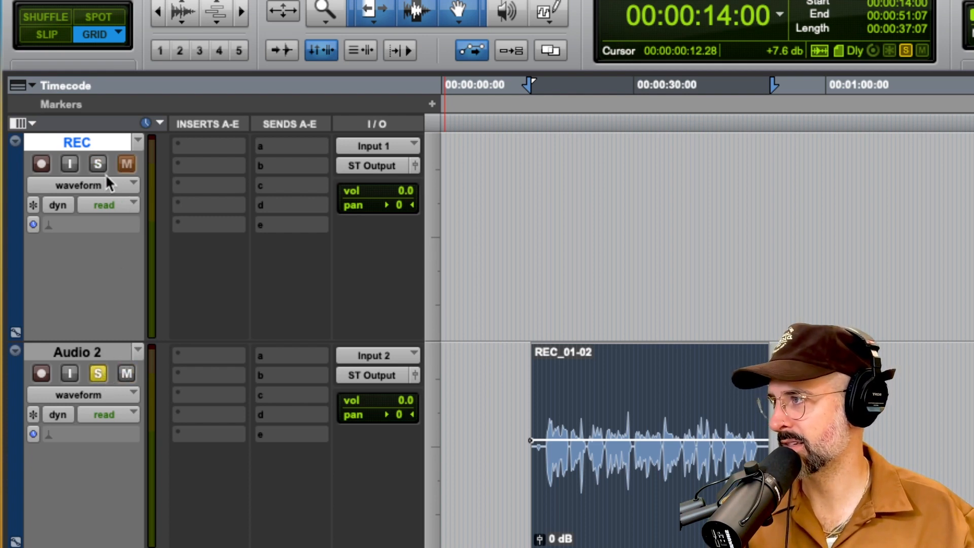
{"action": "left_click", "coordinate": [98, 167]}
{"action": "left_click", "coordinate": [99, 374]}
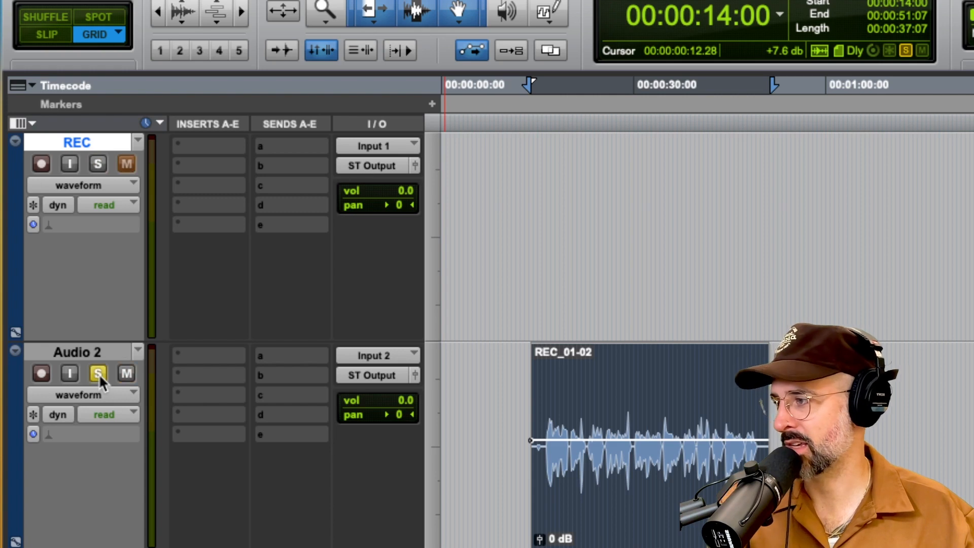
{"action": "left_click", "coordinate": [98, 163]}
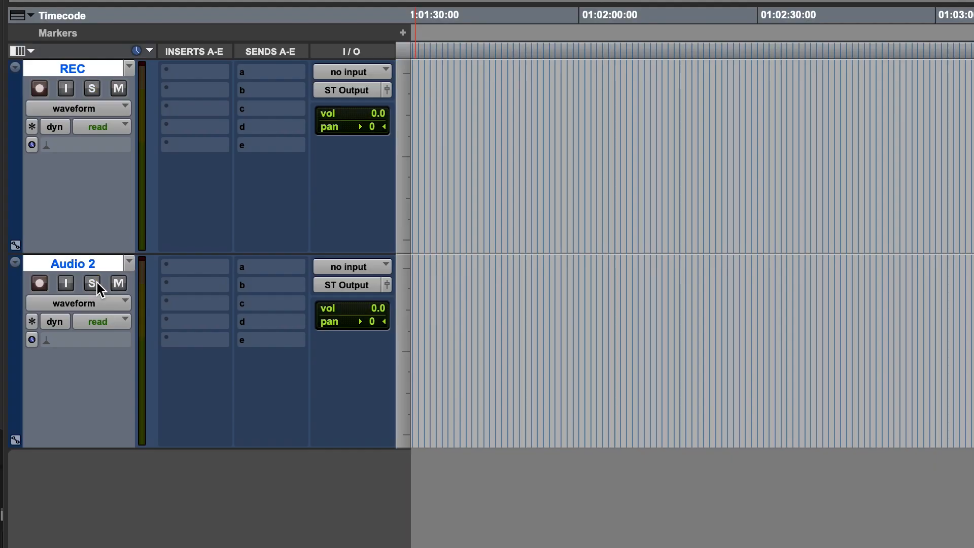
Toggle solo on and off for Audio 2 and REC individually, and for all tracks at once
{"action": "left_click", "coordinate": [97, 282]}
{"action": "left_click", "coordinate": [96, 282]}
{"action": "left_click", "coordinate": [92, 90]}
{"action": "left_click", "coordinate": [93, 89]}
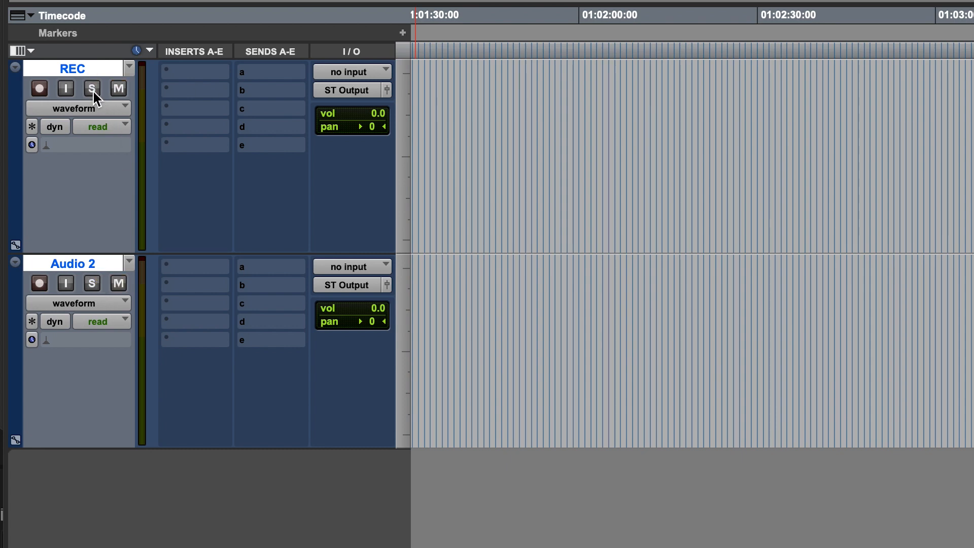
{"action": "left_click", "coordinate": [92, 283], "text": "alt"}
{"action": "left_click", "coordinate": [98, 279], "text": "alt"}
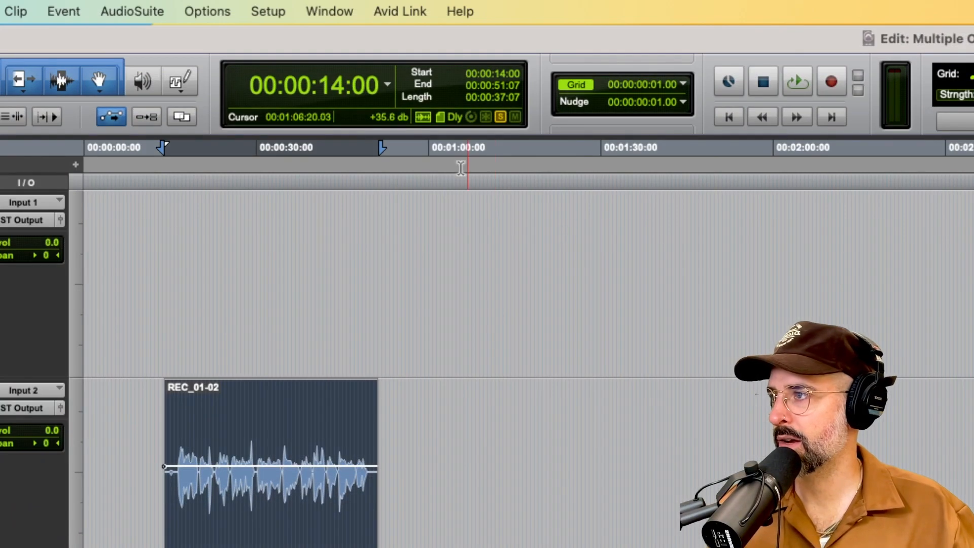
Select Timecode as the main counter's time scale, and toggle the grid lines off and back on
{"action": "left_click", "coordinate": [387, 84]}
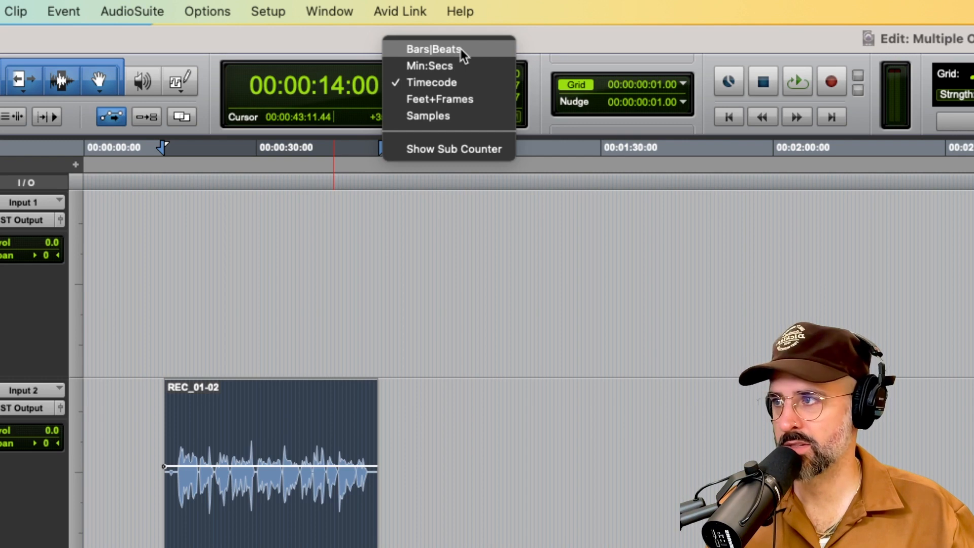
{"action": "left_click", "coordinate": [432, 86]}
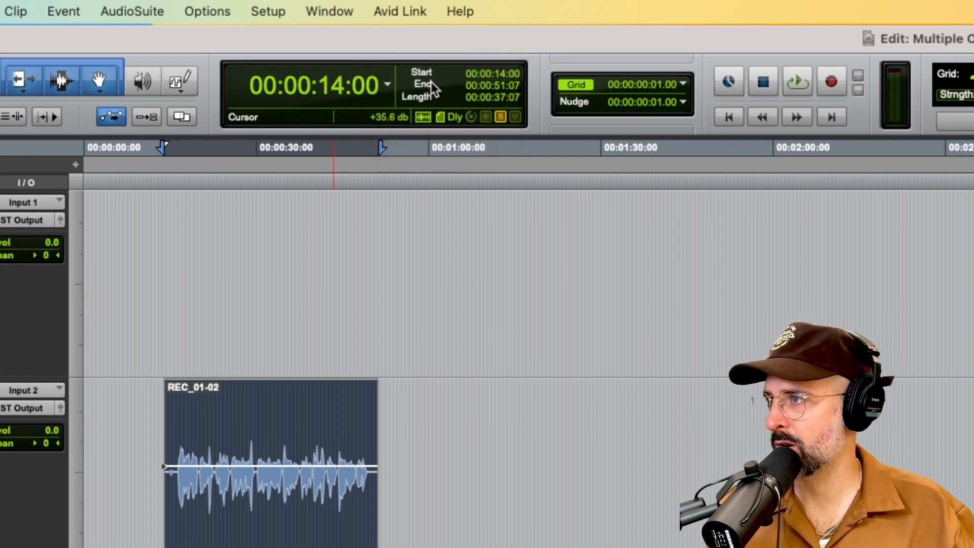
{"action": "left_click", "coordinate": [572, 84]}
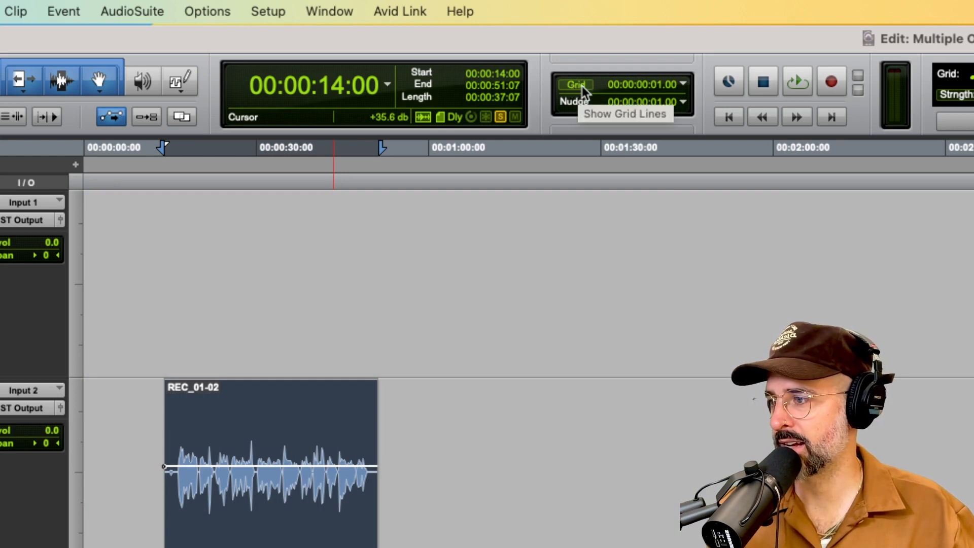
{"action": "left_click", "coordinate": [581, 86]}
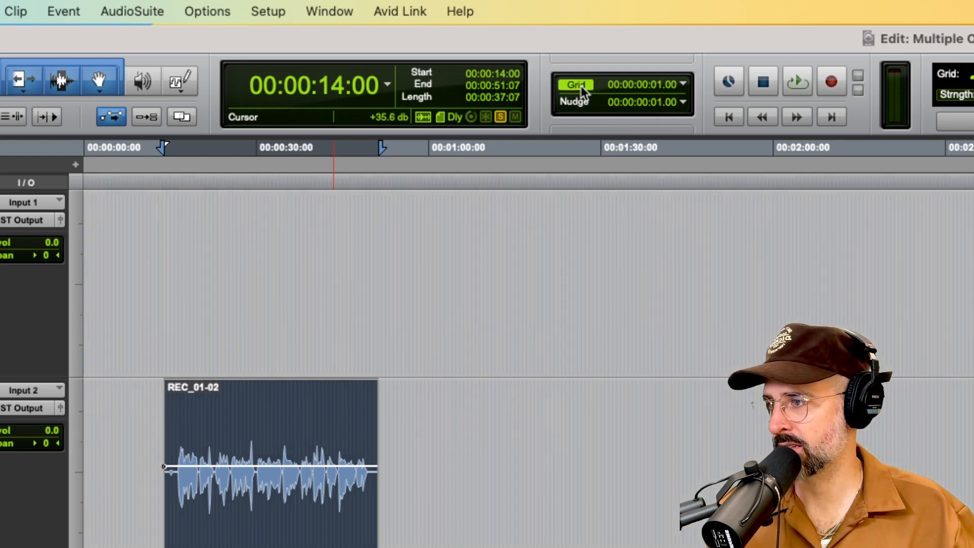
Try a grid value of 1 second and return the grid to 1 frame
{"action": "left_click", "coordinate": [683, 84]}
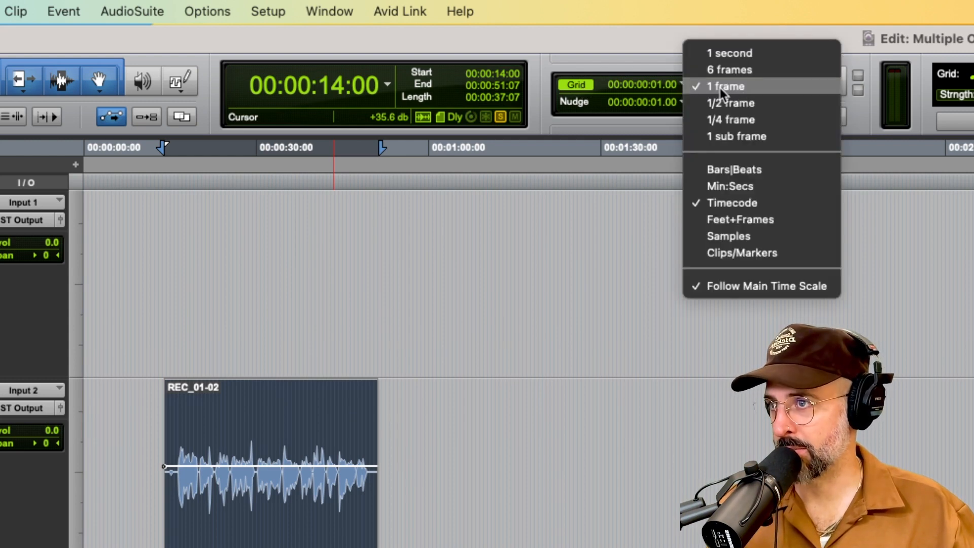
{"action": "left_click", "coordinate": [748, 56]}
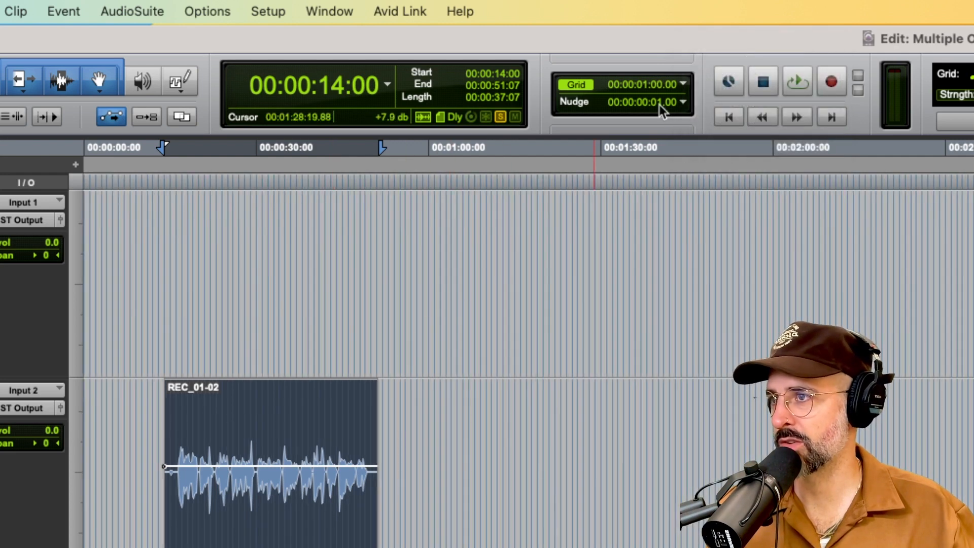
{"action": "left_click", "coordinate": [685, 83]}
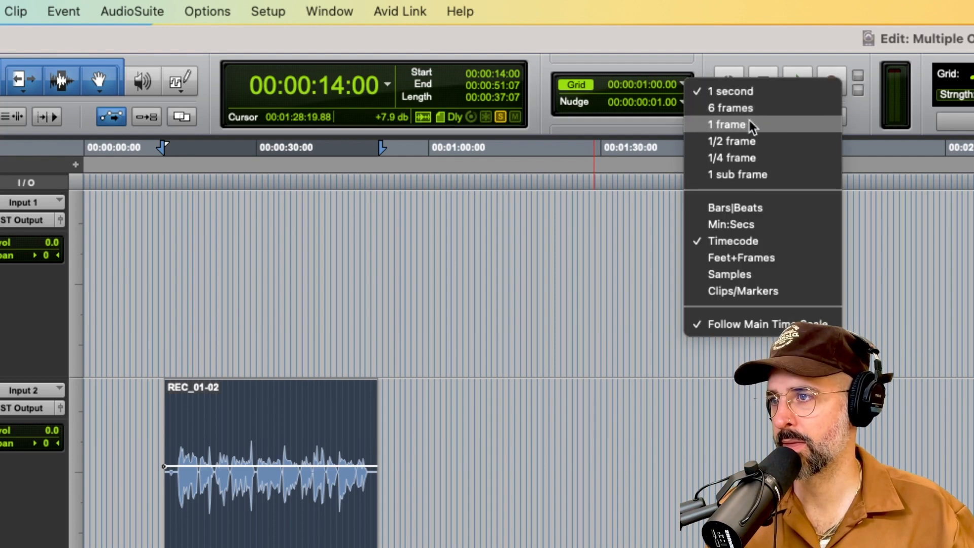
{"action": "left_click", "coordinate": [750, 123]}
Examine the available grid and nudge values and their time scale options without changing them
{"action": "left_click", "coordinate": [685, 83]}
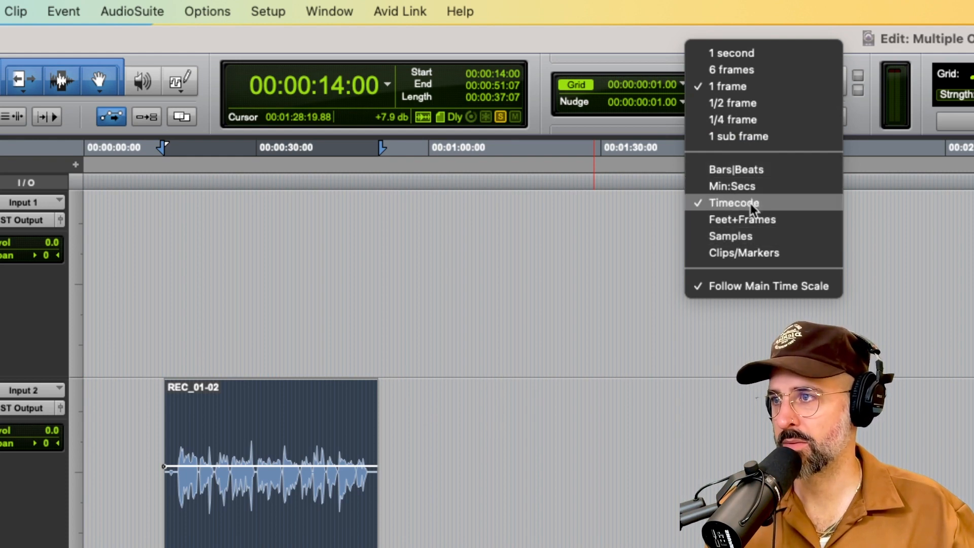
{"action": "left_click", "coordinate": [640, 41]}
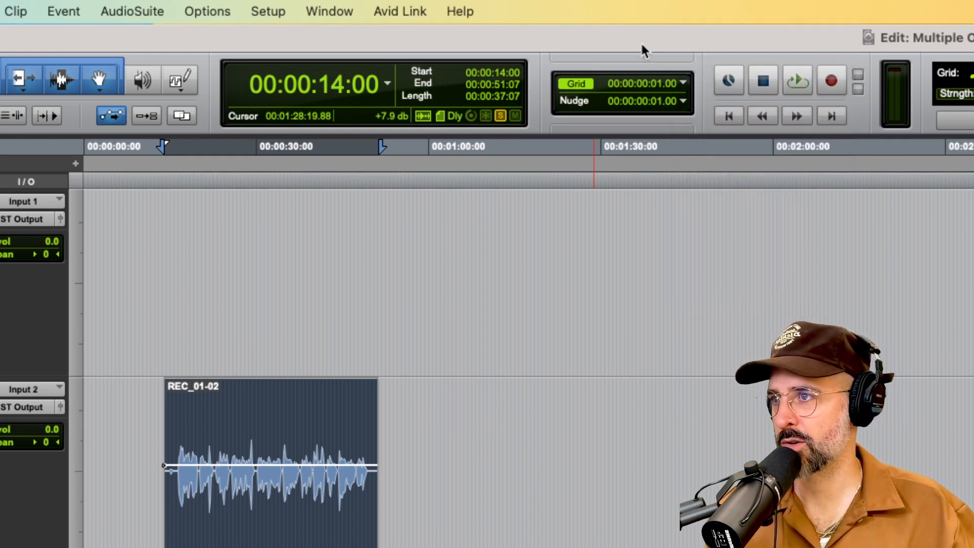
{"action": "left_click", "coordinate": [683, 101]}
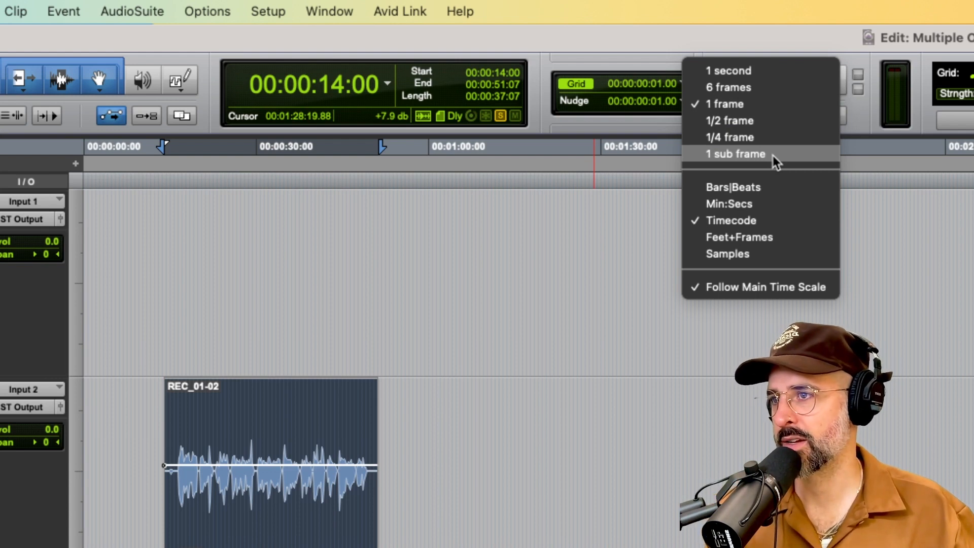
{"action": "left_click", "coordinate": [638, 40]}
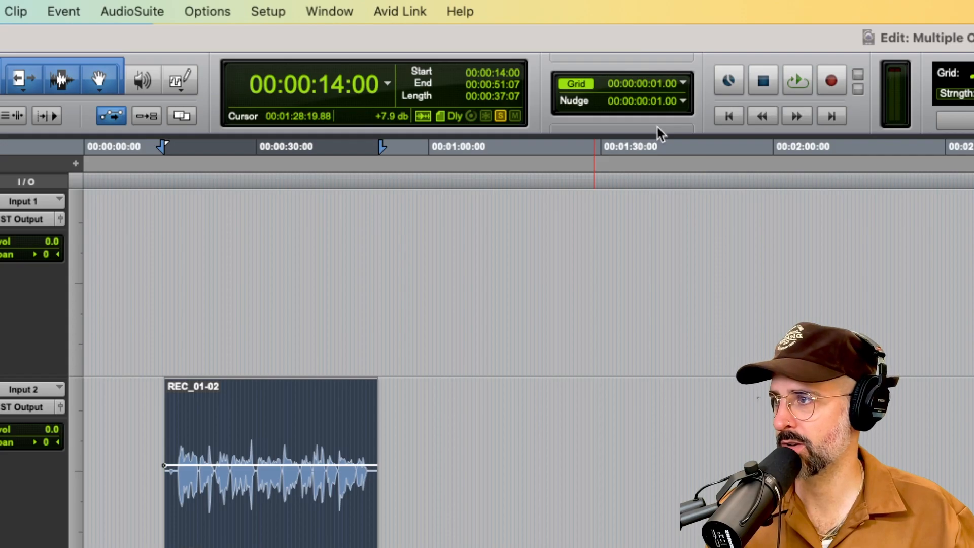